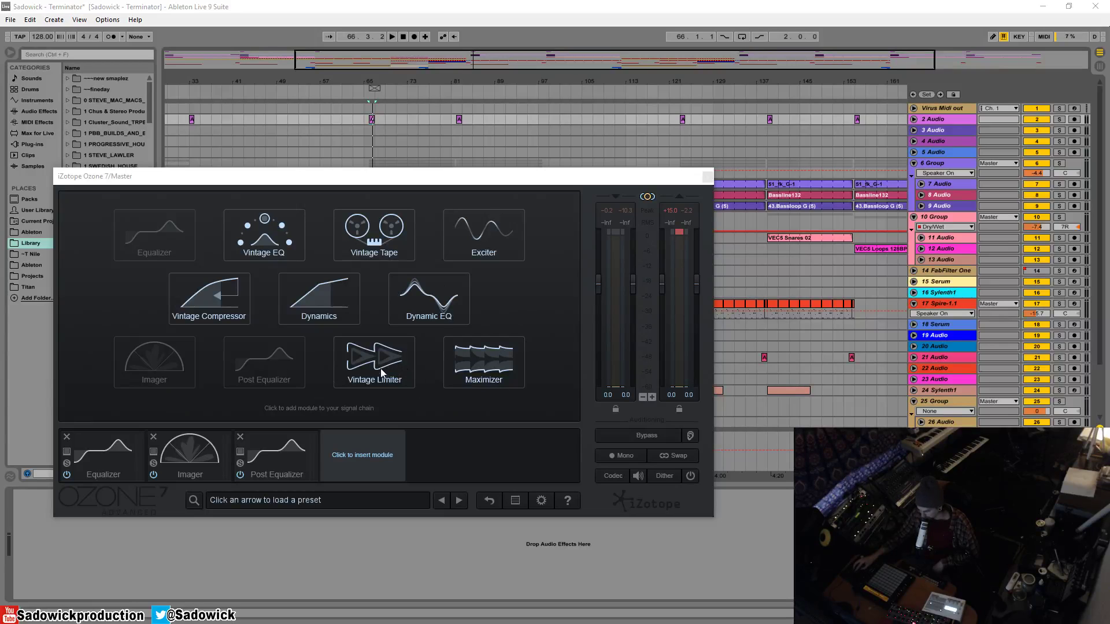
- Insert the Vintage Limiter as the fourth module in Ozone's chain and show its settings
click(384, 369)
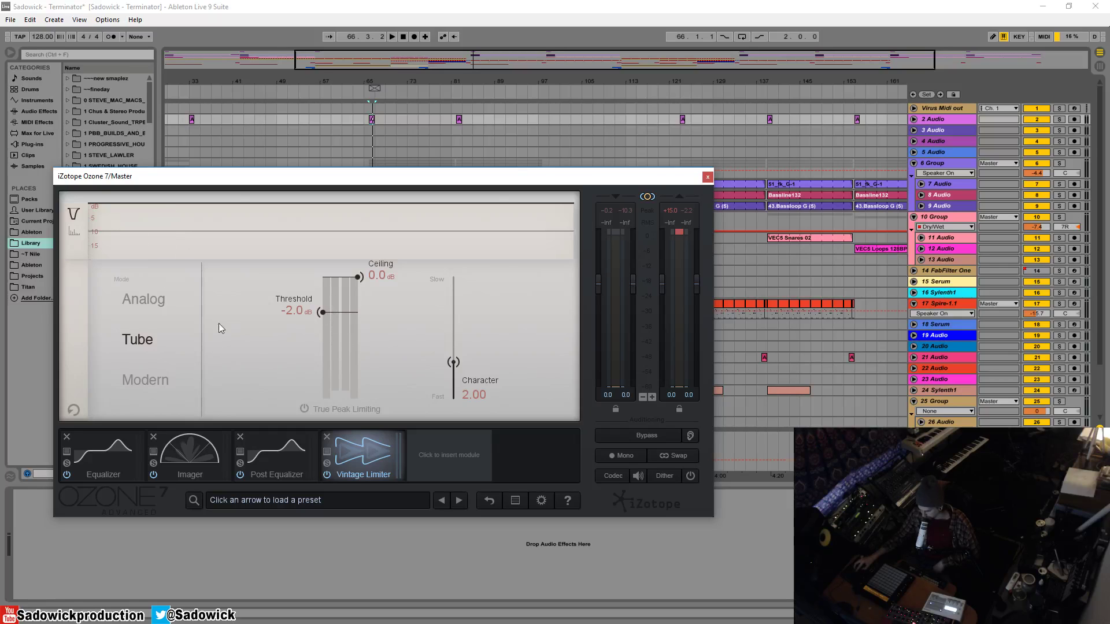
- Audition the limiter's Analog, Tube and Modern modes, returning to Analog
click(143, 304)
click(141, 338)
click(151, 380)
click(153, 301)
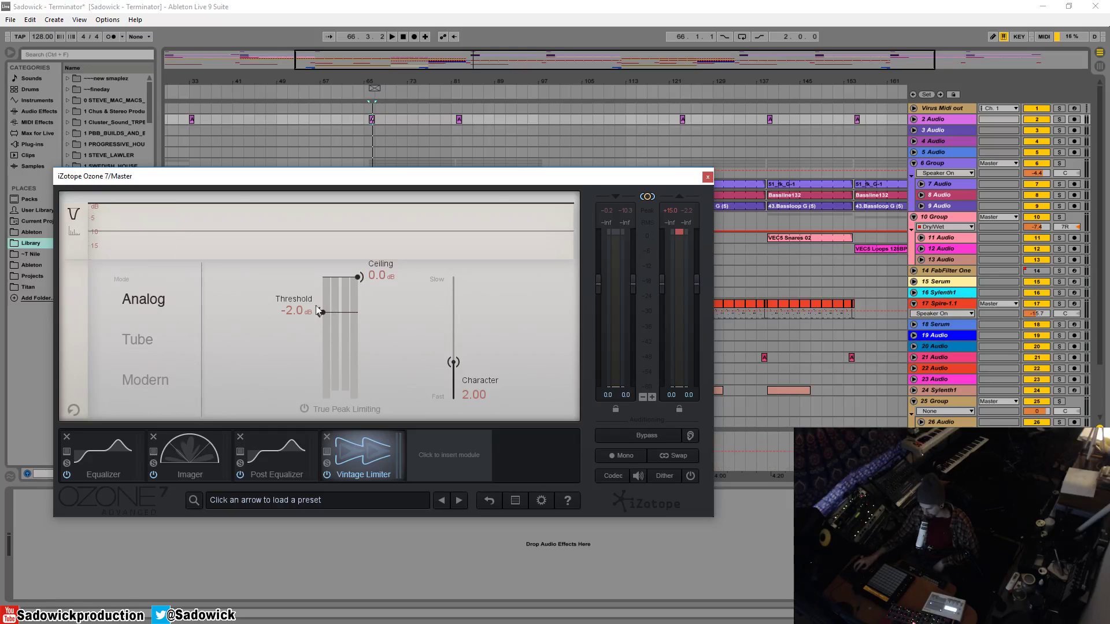
- Raise the limiter threshold to -0.7 dB and settle on Tube mode
mouse_move(321, 311)
mouse_down()
mouse_move(323, 299)
mouse_move(327, 312)
mouse_up()
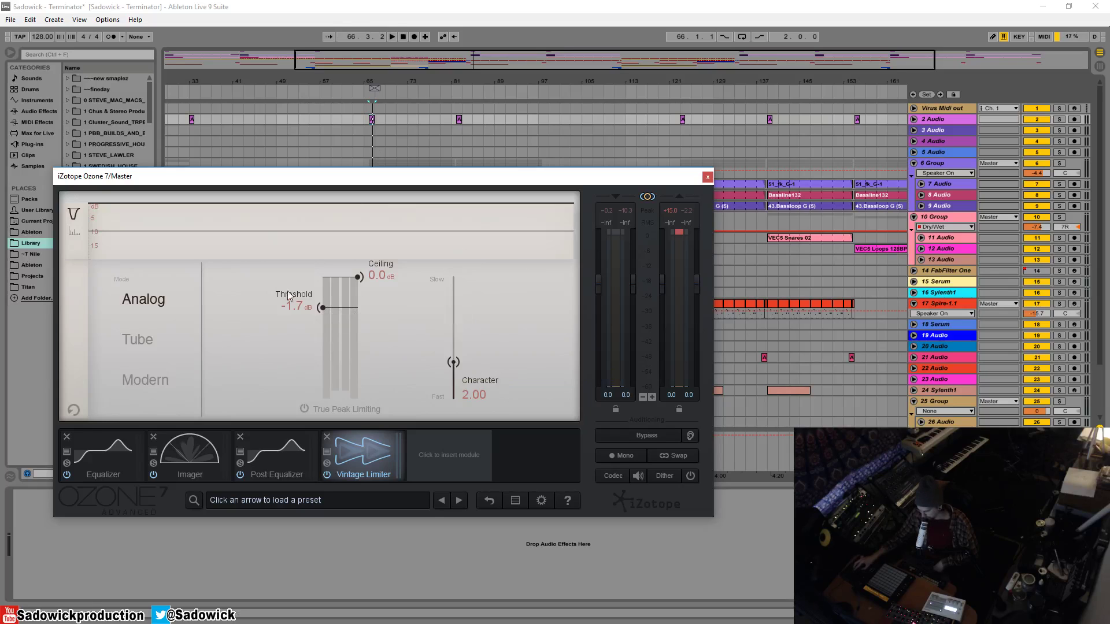
drag(320, 306, 322, 290)
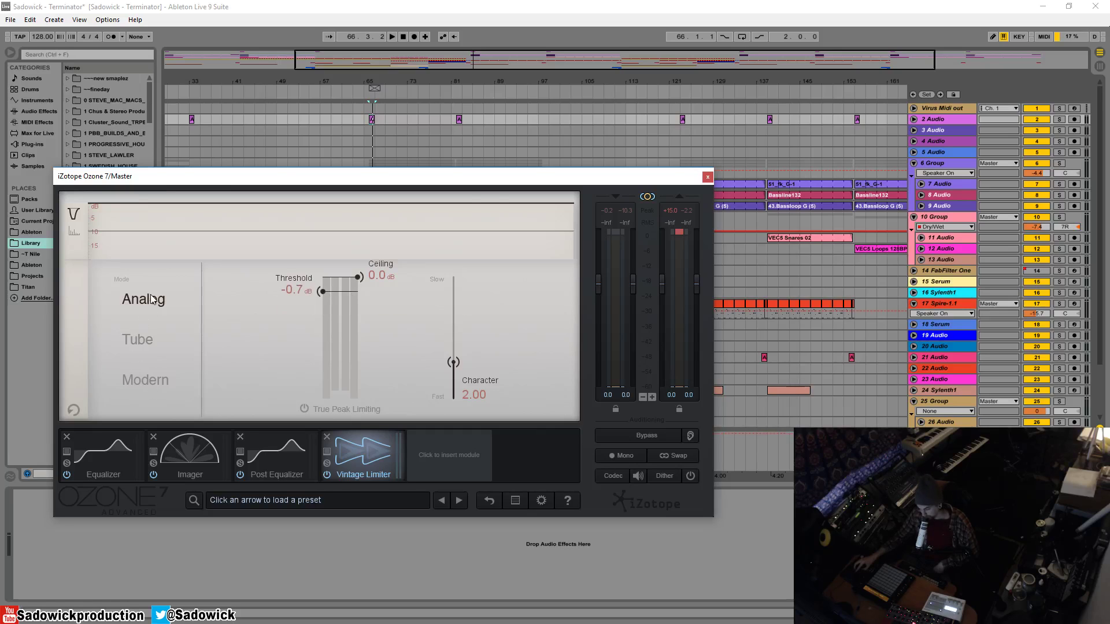
click(143, 343)
click(157, 379)
click(140, 342)
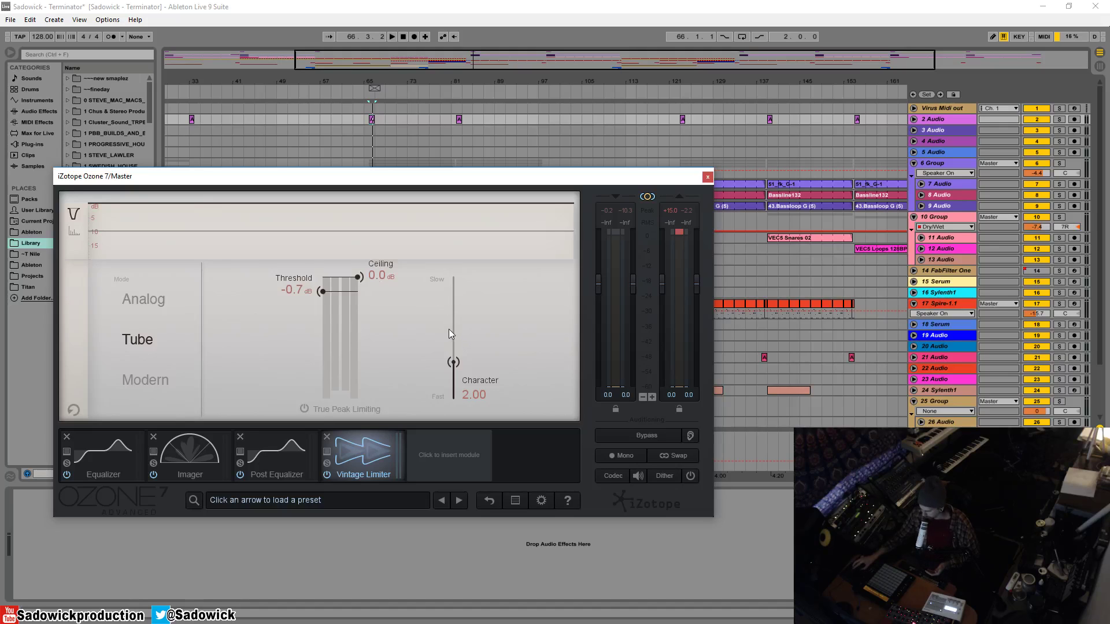
- Reopen the Vintage Limiter settings and switch it to Analog mode
click(462, 457)
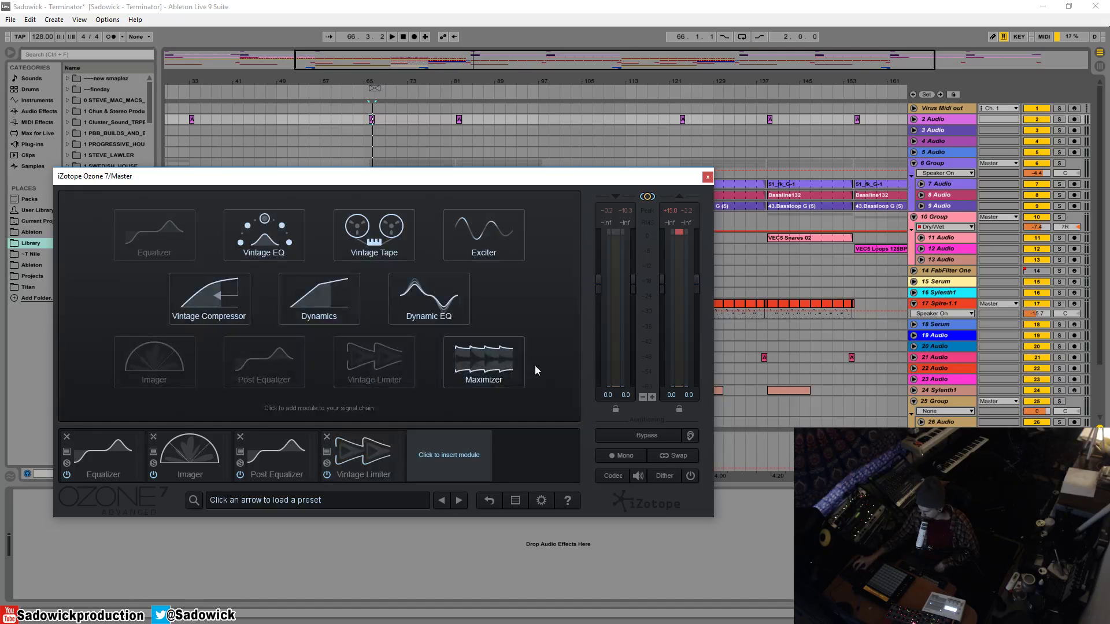
click(371, 462)
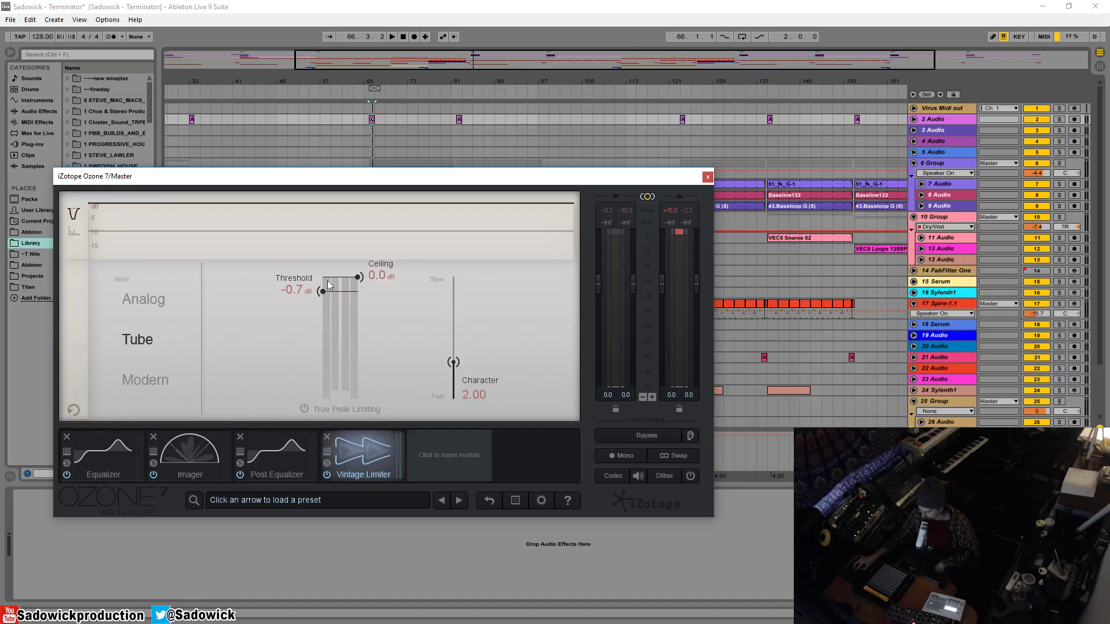
click(136, 301)
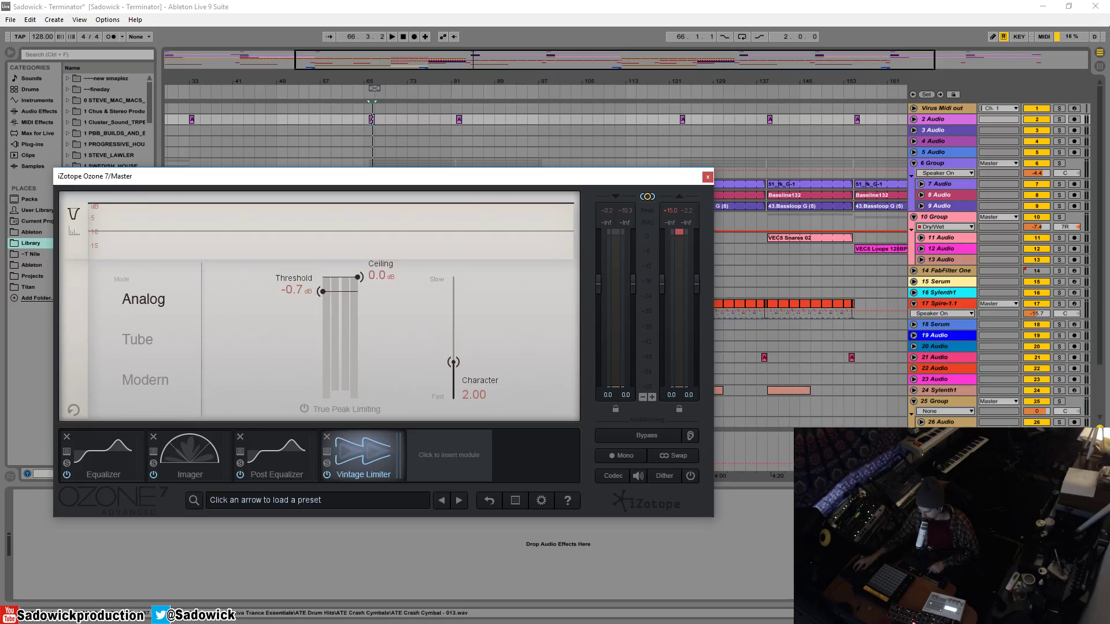
- Play the track and pull the threshold down to -5.0 dB, then stop playback
click(374, 120)
key(space)
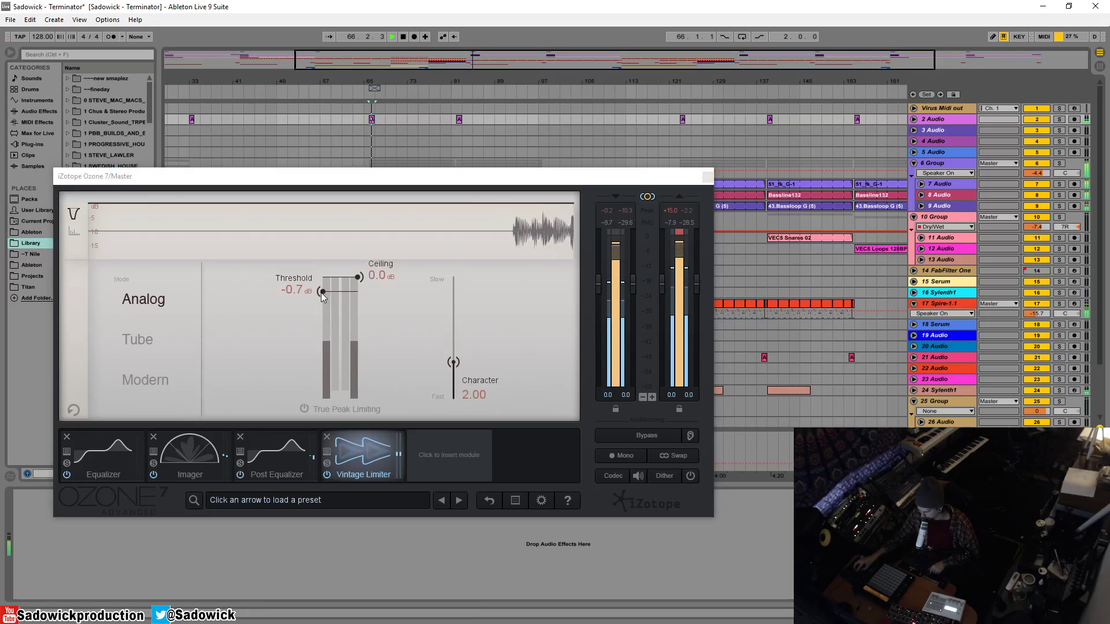
click(320, 292)
drag(321, 292, 325, 342)
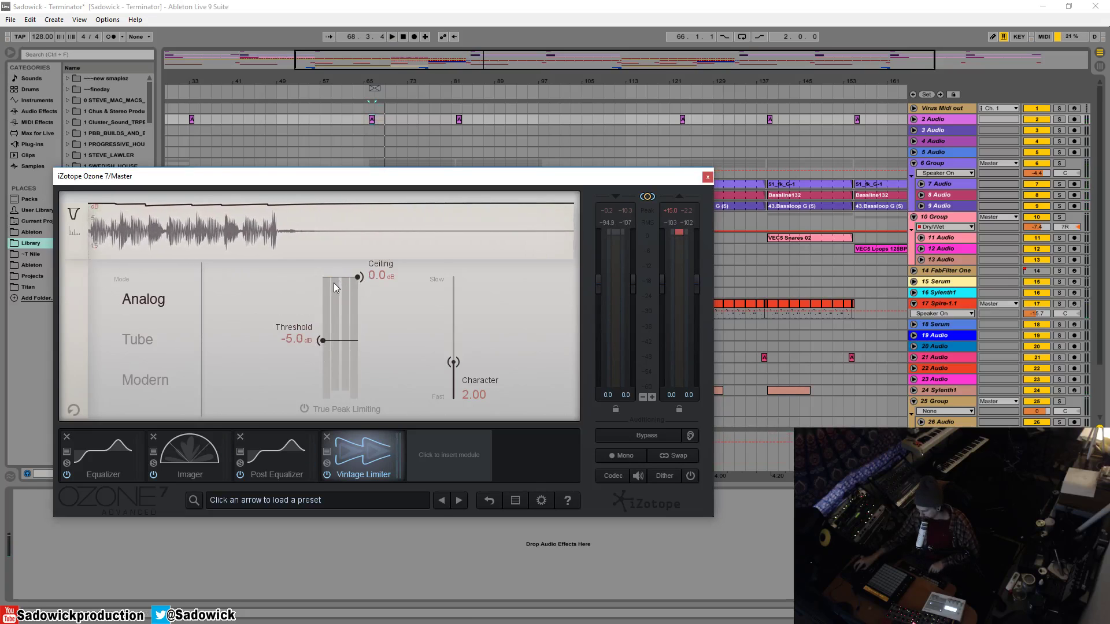
key(space)
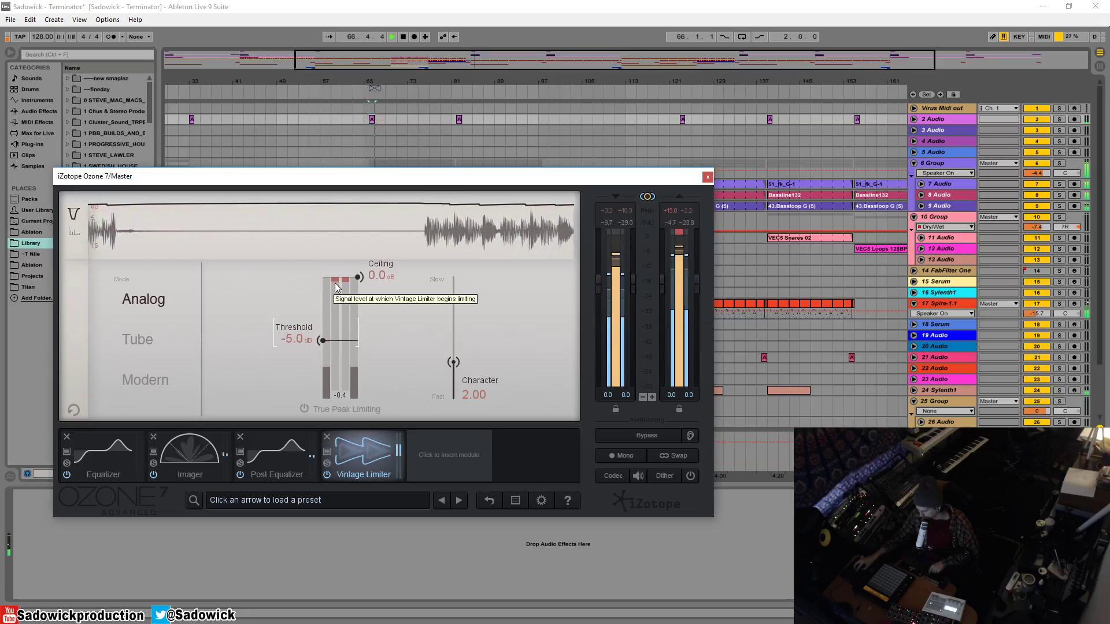
key(space)
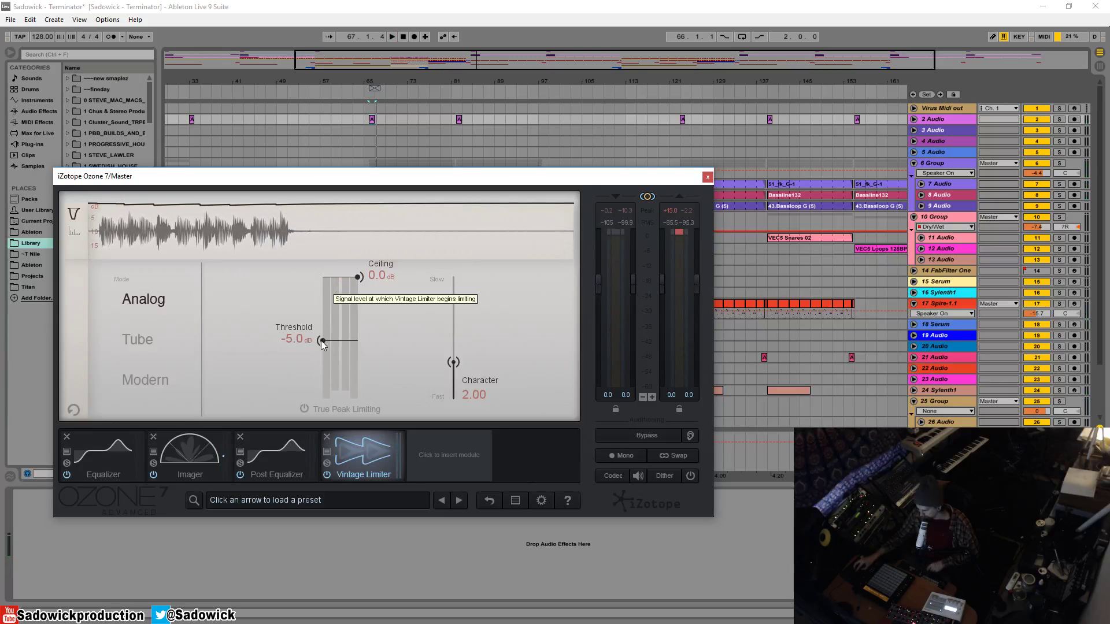
- Switch to Tube mode and lower the threshold to -9.1 dB during playback
click(147, 345)
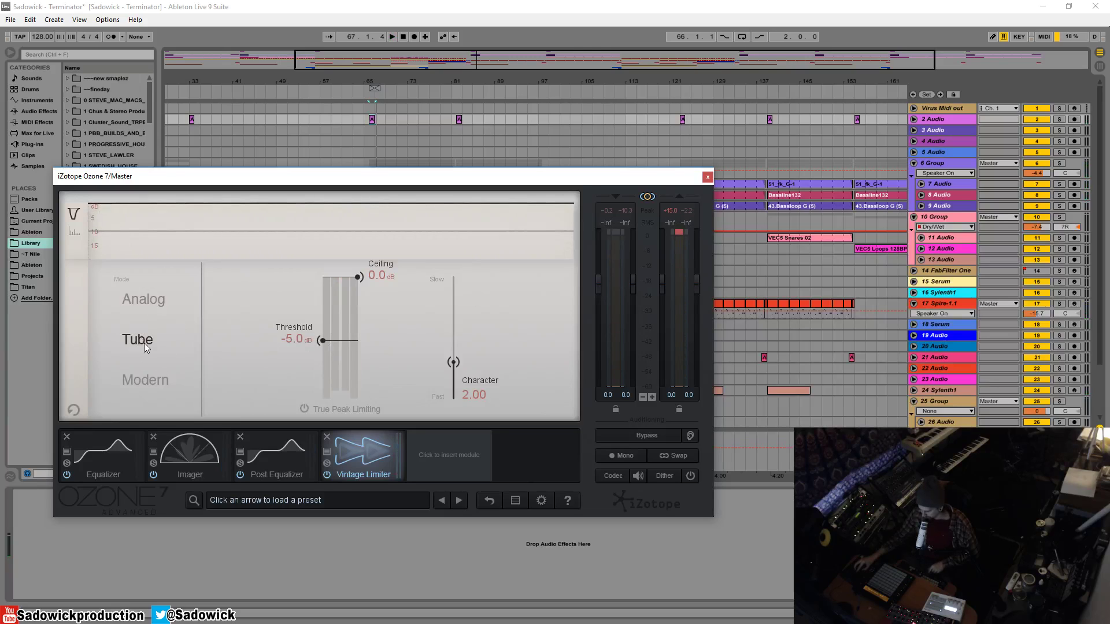
key(space)
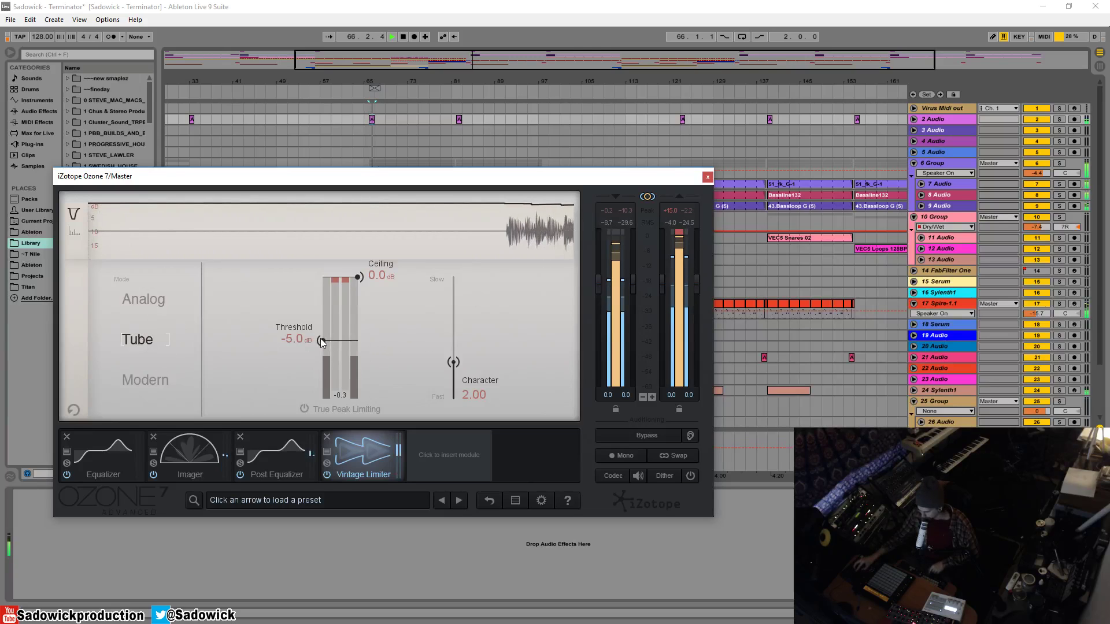
drag(323, 340, 321, 362)
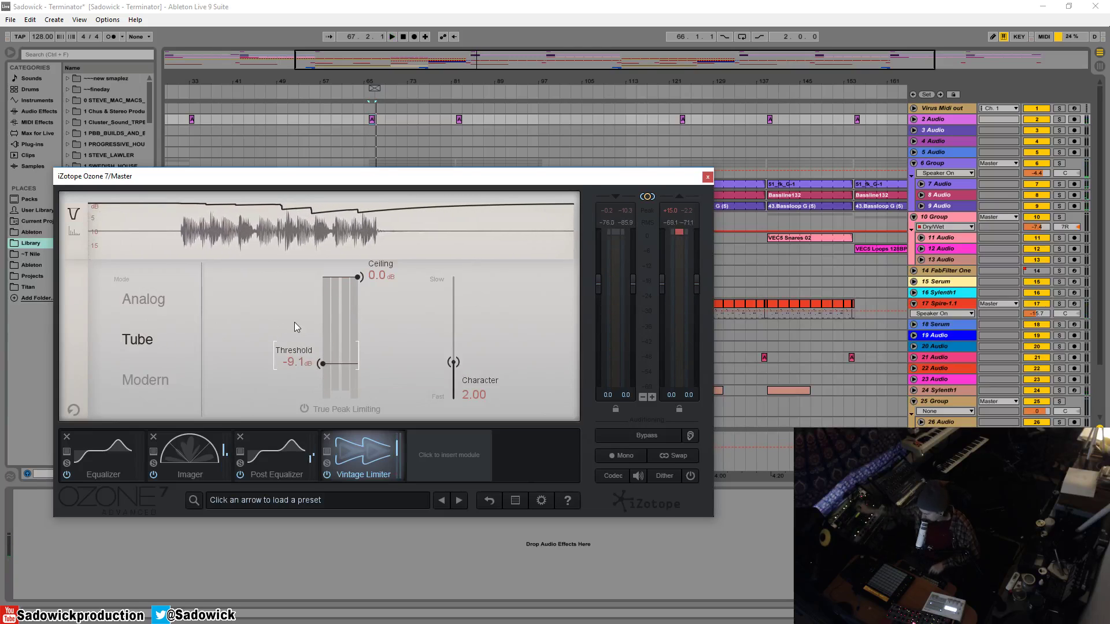
key(space)
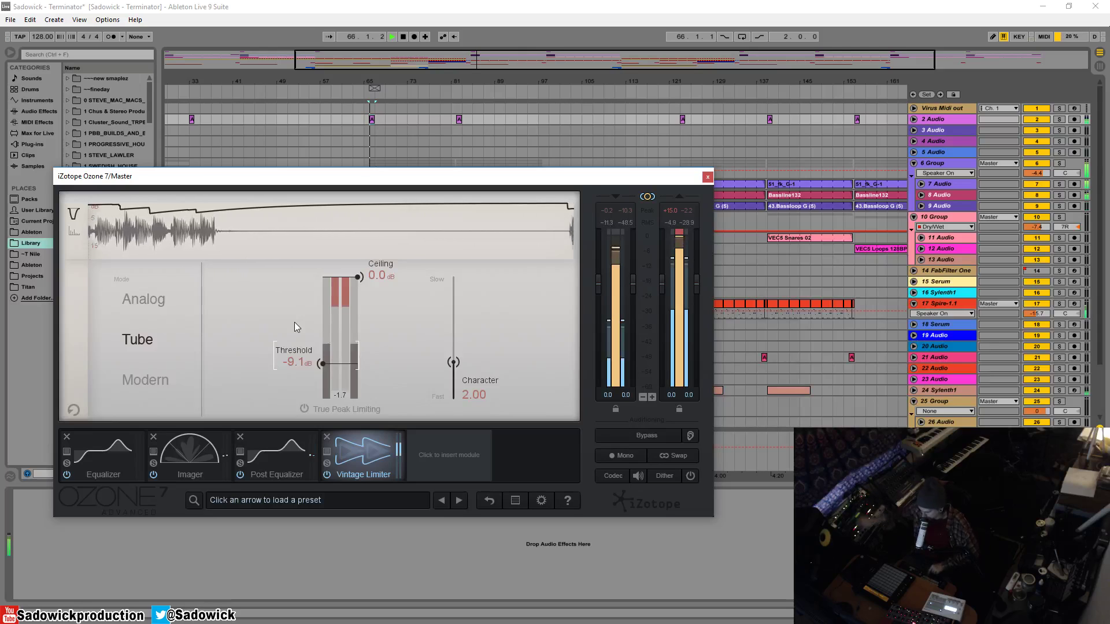
- Switch to Modern mode and raise the threshold back up to -6.1 dB
click(158, 379)
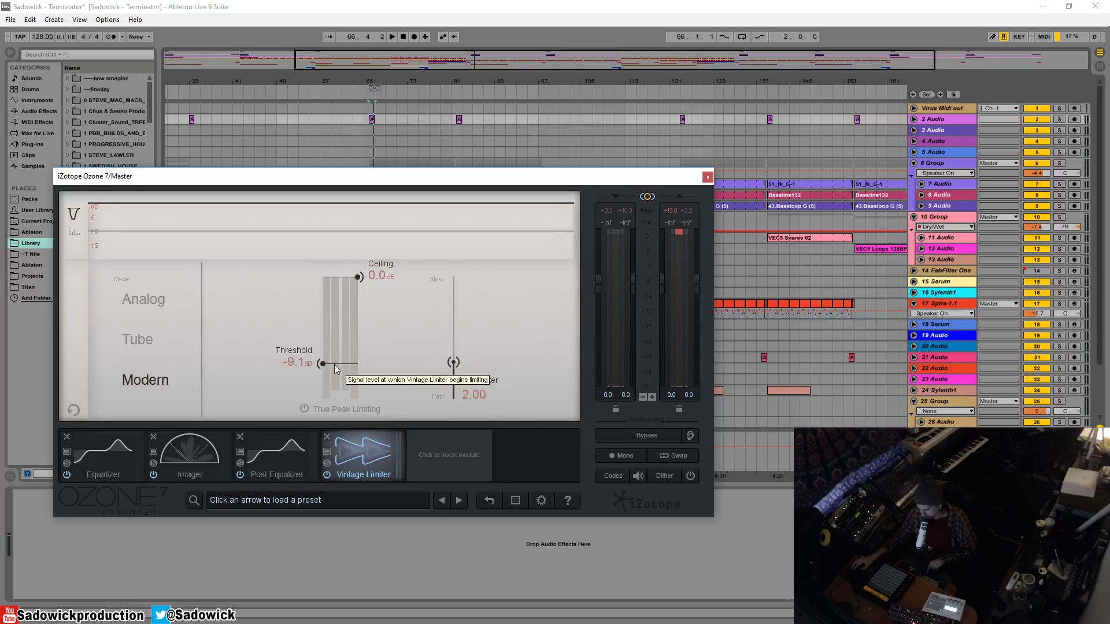
key(space)
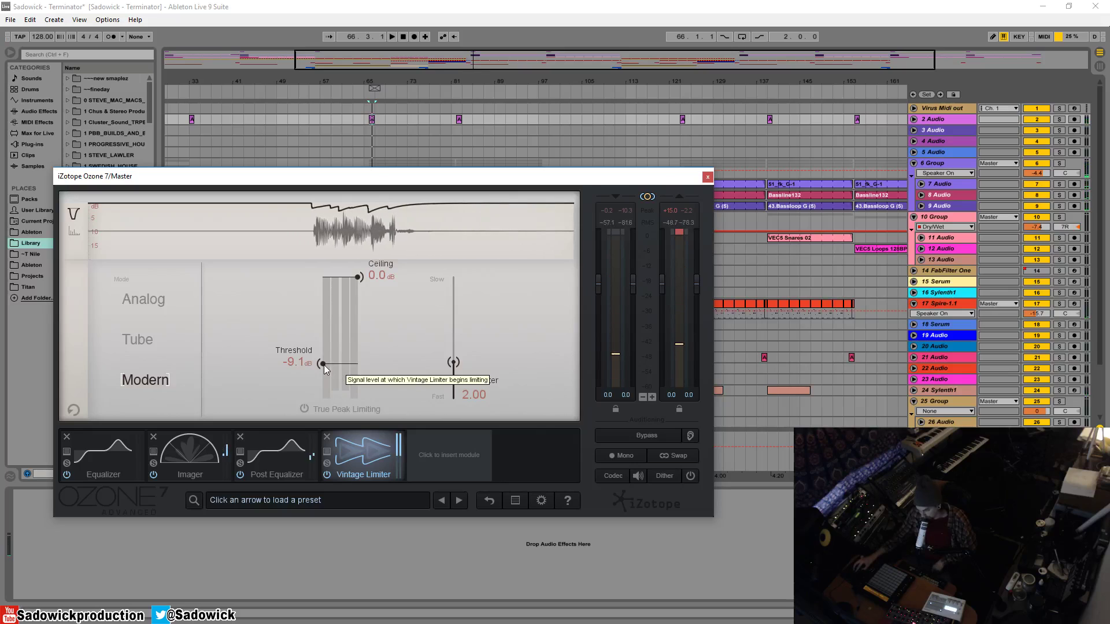
drag(324, 364, 331, 352)
key(space)
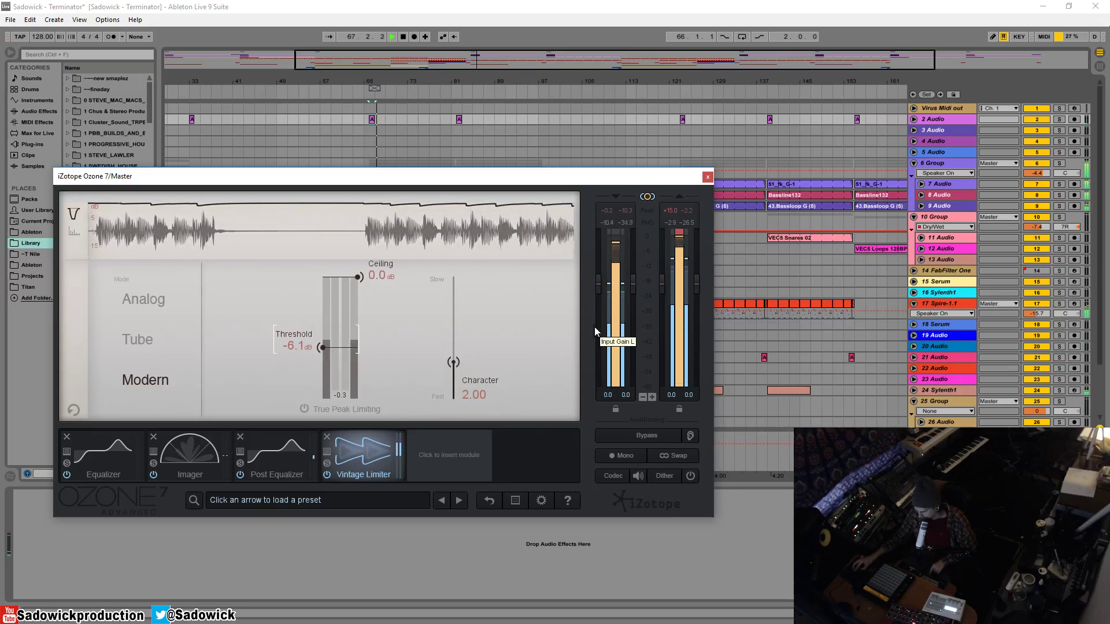
- Set the limiter to Analog mode, keeping the -6.1 dB threshold, and stop playback
click(147, 300)
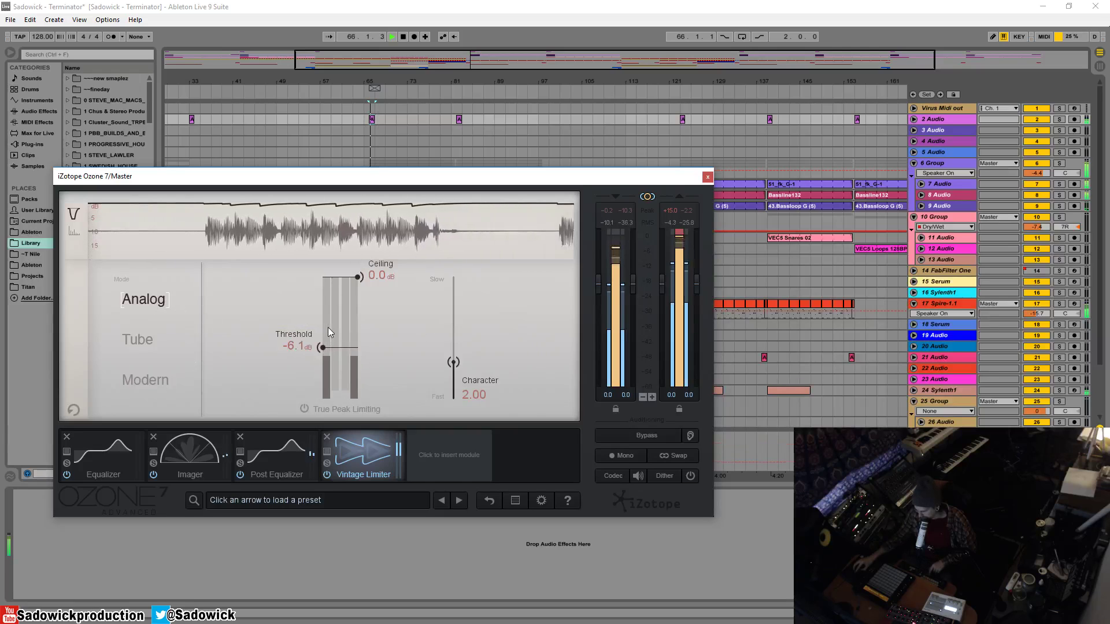
key(space)
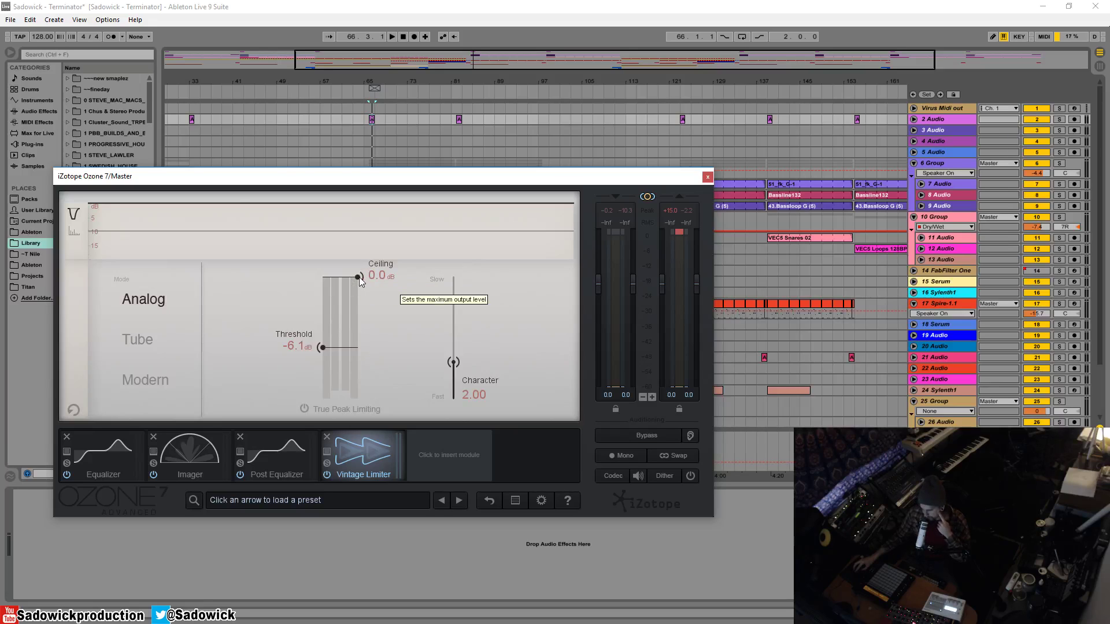
- Lower the limiter ceiling to -1.0 dB and audition it briefly
drag(359, 276, 362, 301)
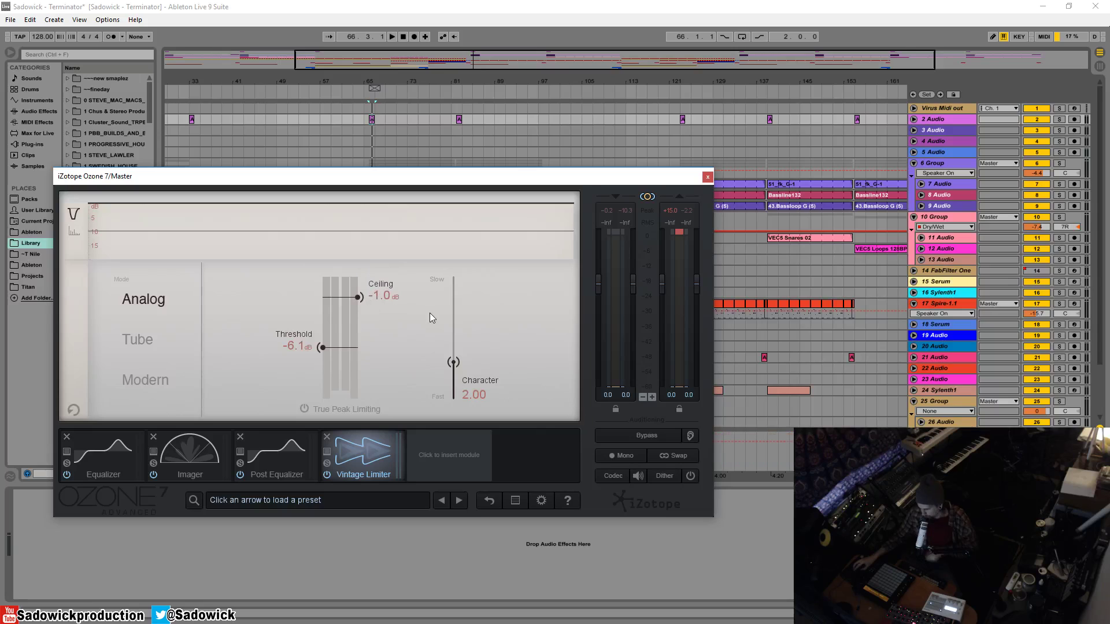
key(space)
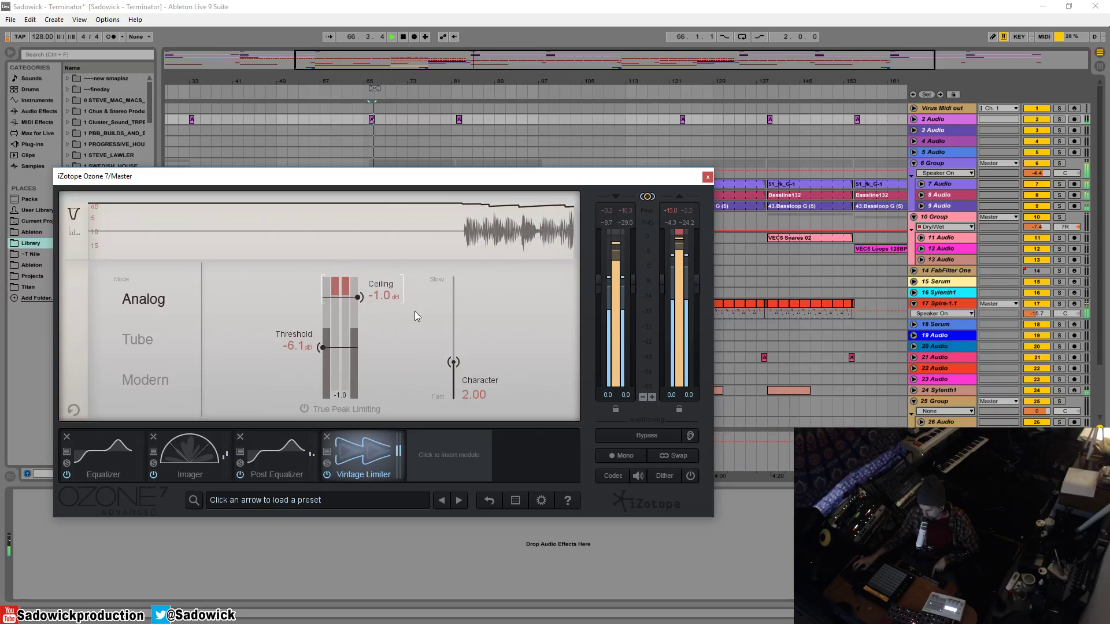
key(space)
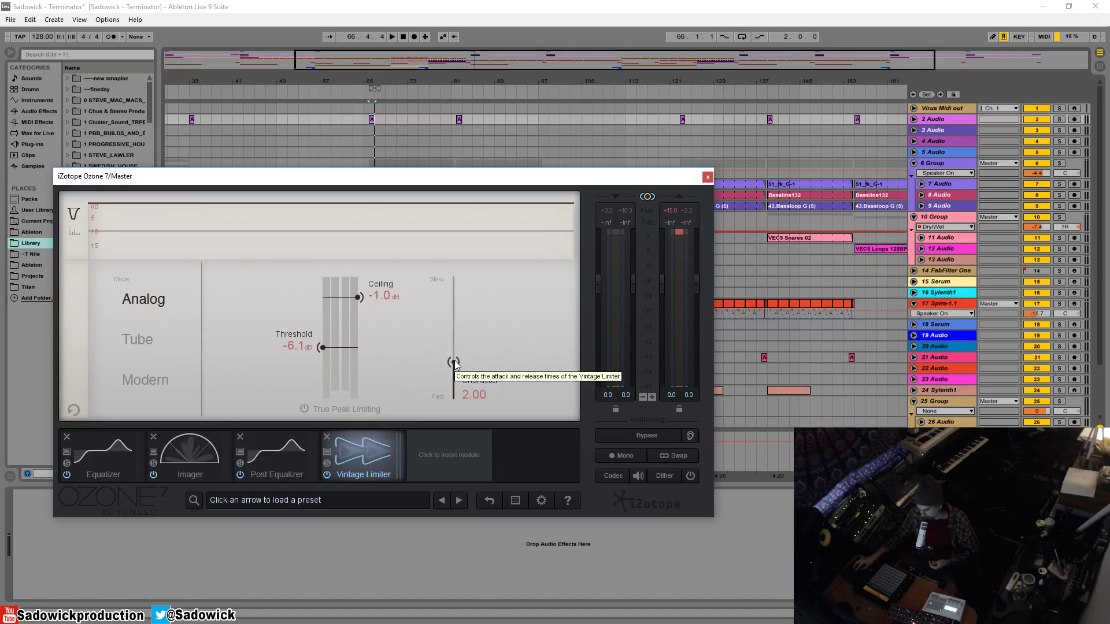
- Nudge the character toward fast and push the threshold down to -11.2 dB while playing
drag(453, 366, 454, 367)
key(space)
drag(325, 351, 329, 373)
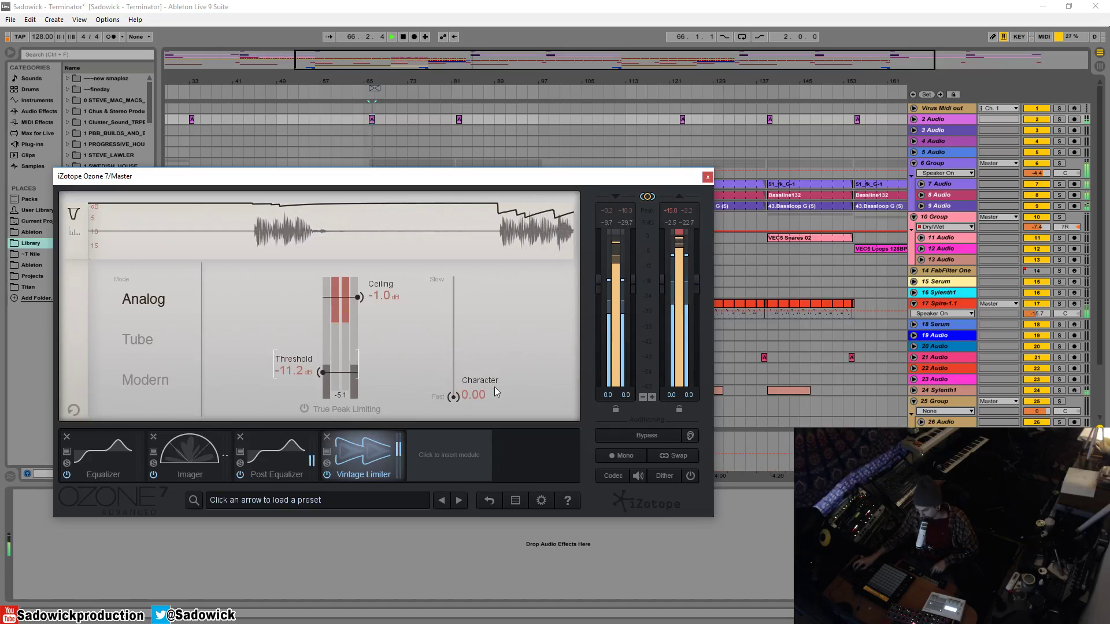
- Switch to Modern mode, set threshold to -8.5 dB and return character to 2.00
click(144, 380)
drag(320, 376, 320, 366)
drag(450, 396, 457, 298)
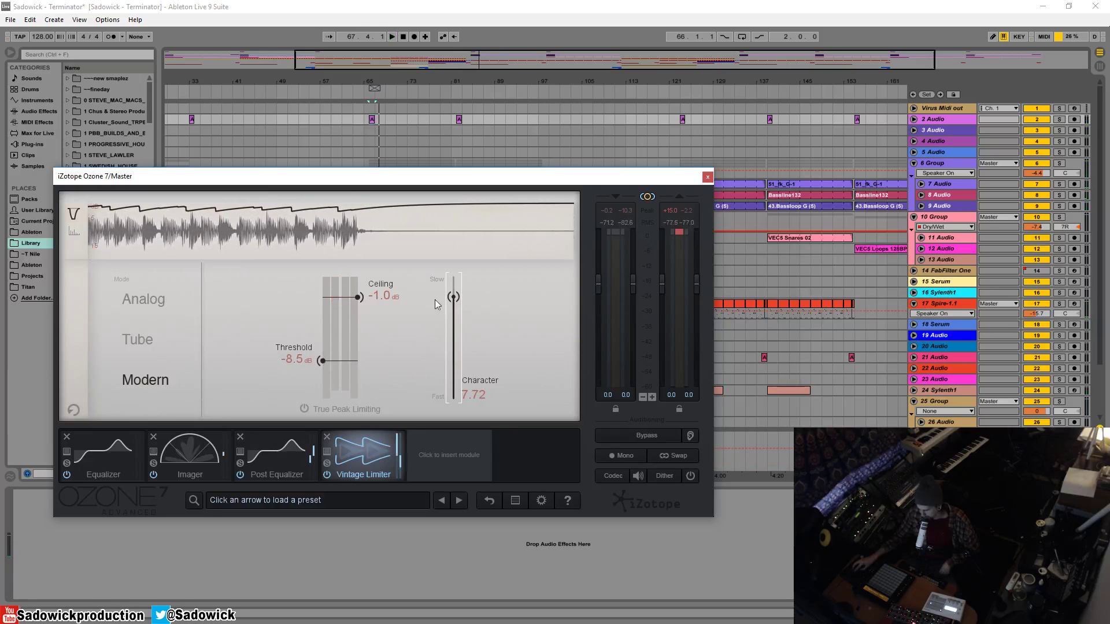
drag(454, 298, 454, 363)
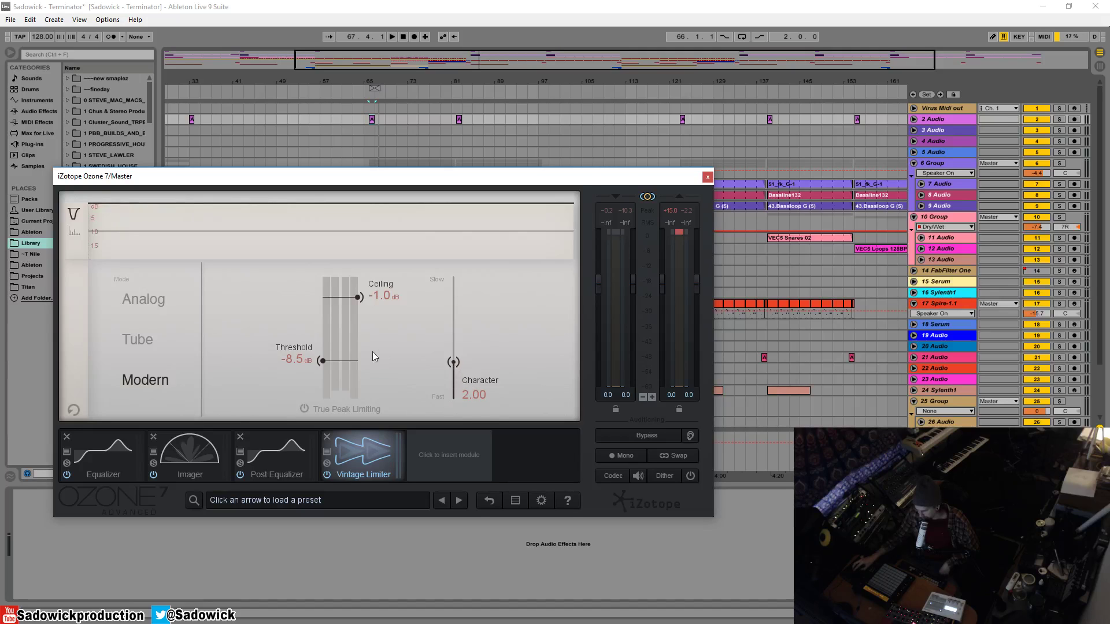
- Raise the threshold to -6.3 dB and settle the limiter on Analog mode
drag(324, 361, 322, 350)
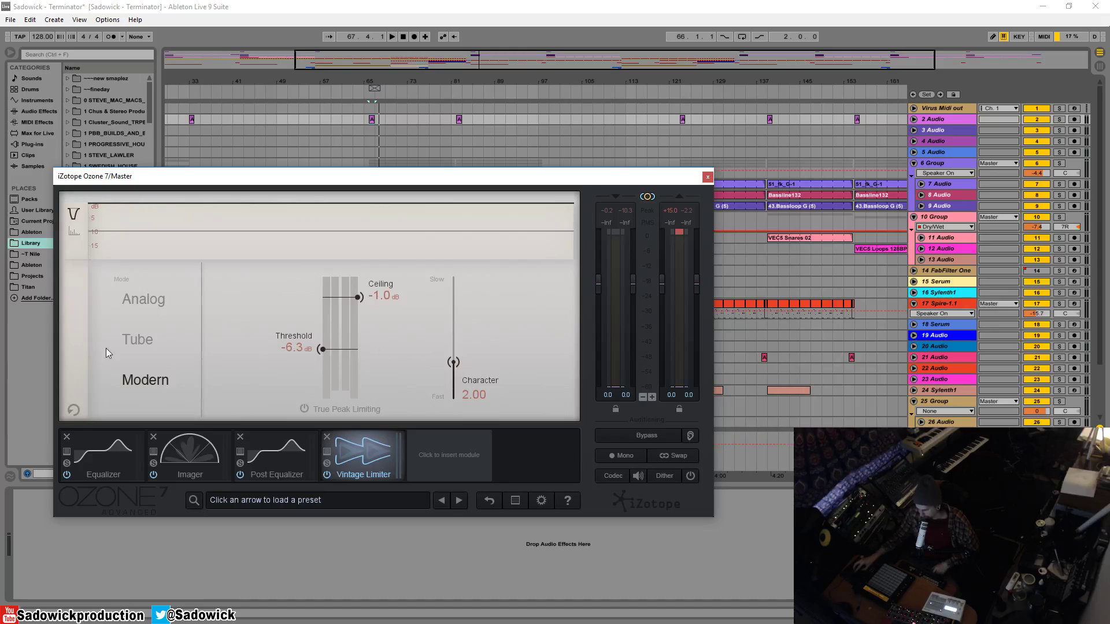
click(136, 339)
click(142, 298)
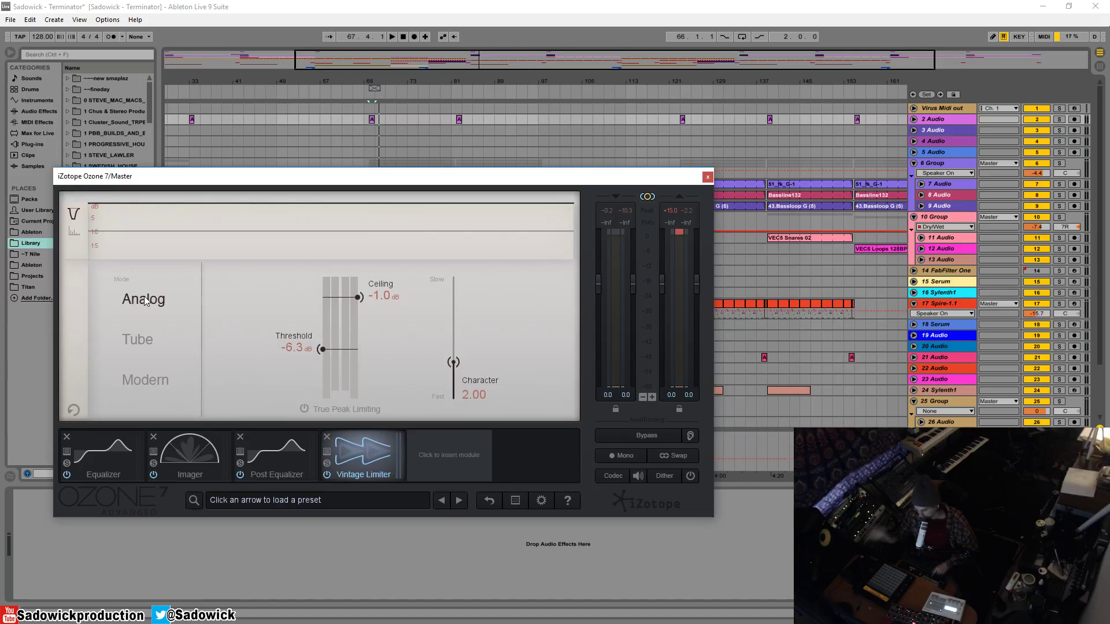